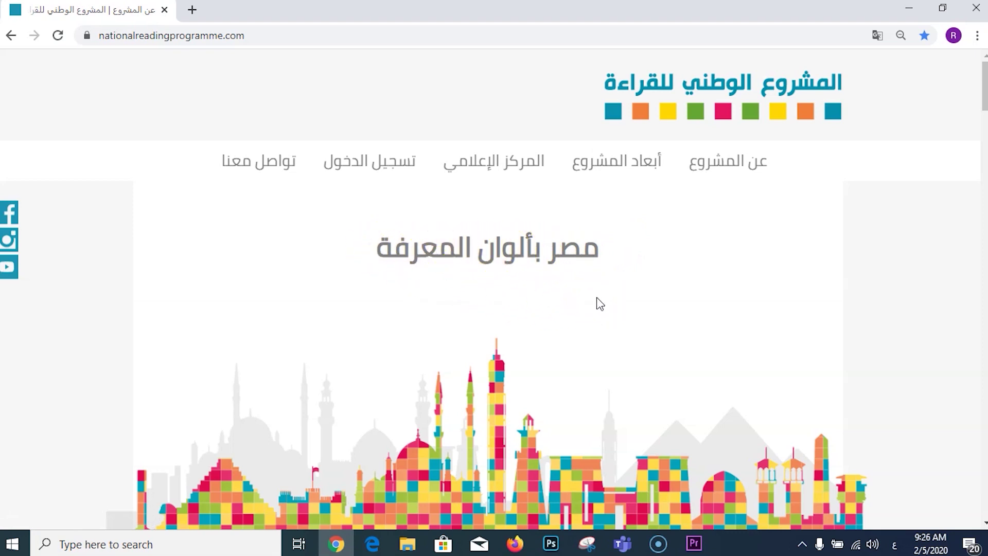
# Look through the programme's home page and open the full details of the التنافس المعرفي school reading competition.
pyautogui.scroll(-5, 600, 304)
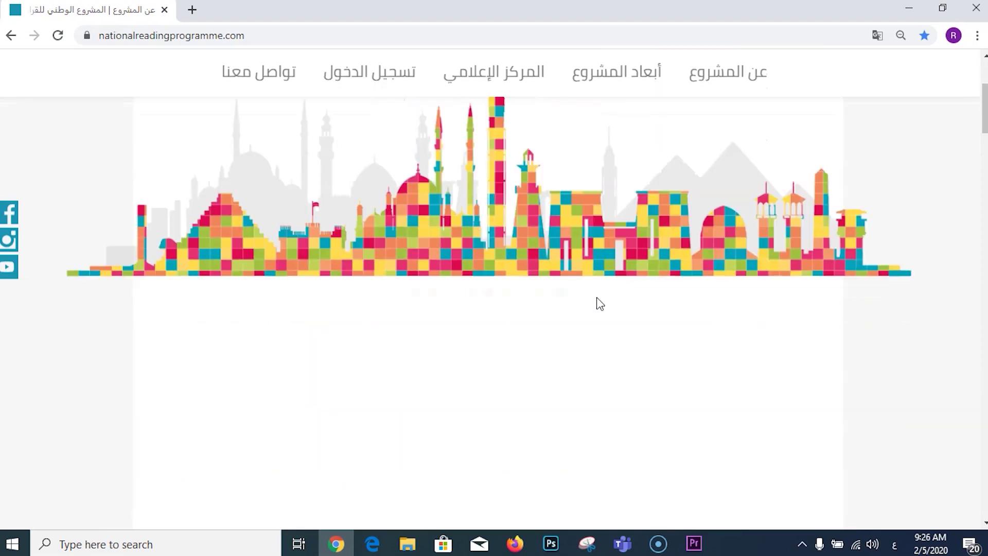
pyautogui.scroll(-4, 600, 304)
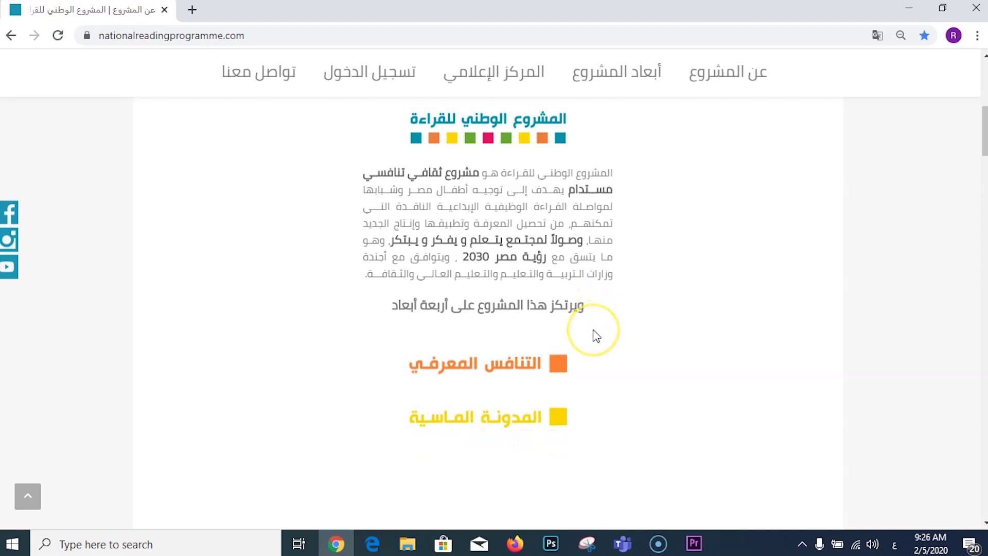
pyautogui.scroll(-1, 595, 335)
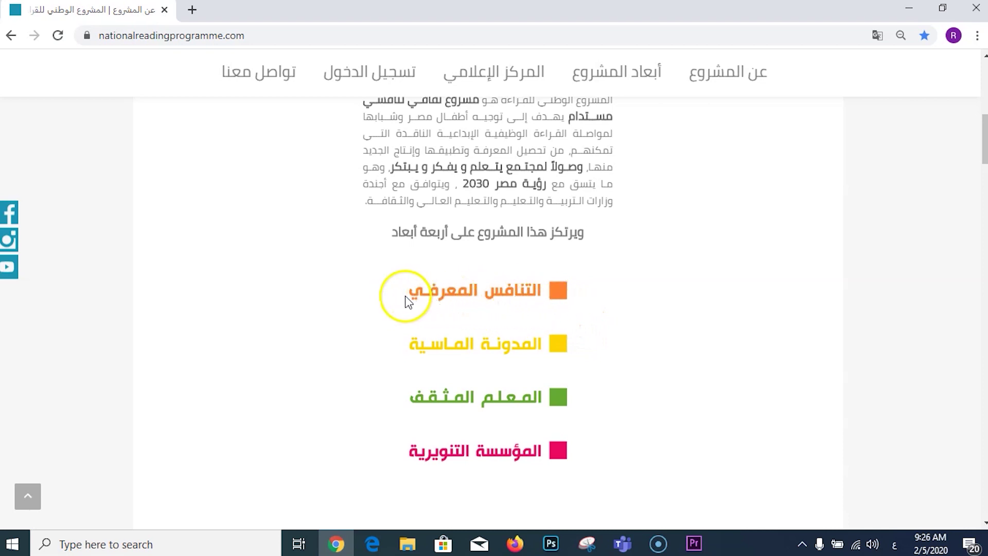
pyautogui.scroll(-6, 535, 321)
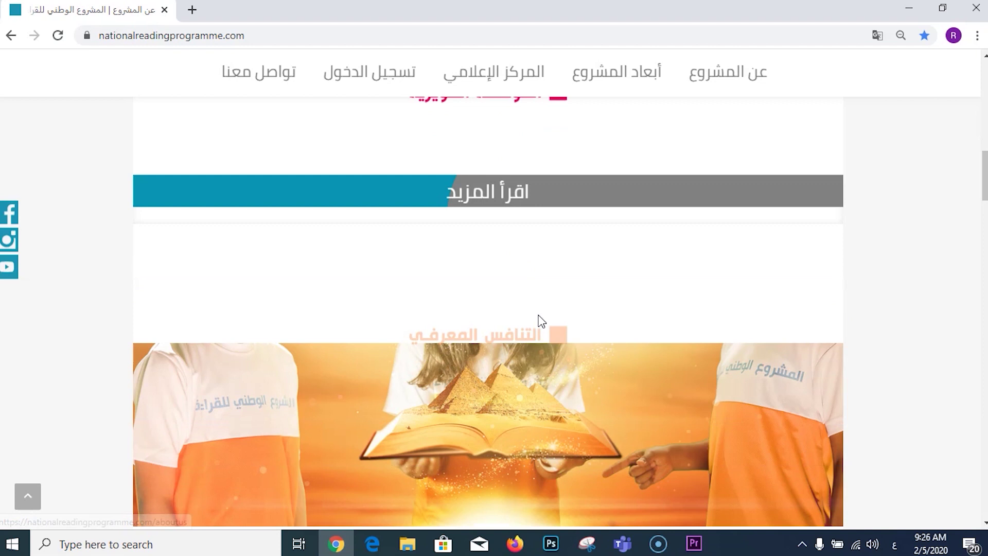
pyautogui.scroll(-3, 539, 314)
pyautogui.scroll(-2, 538, 314)
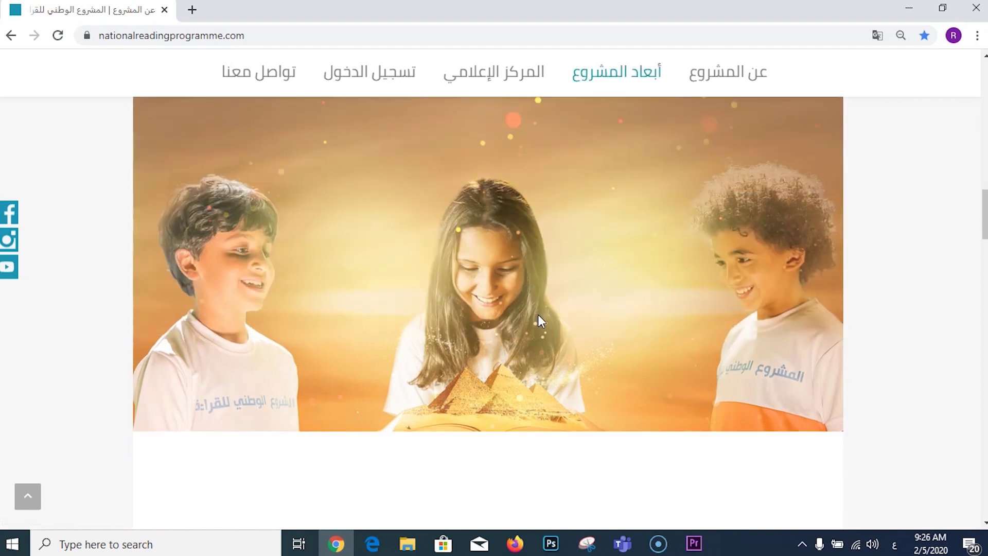
pyautogui.scroll(-3, 539, 315)
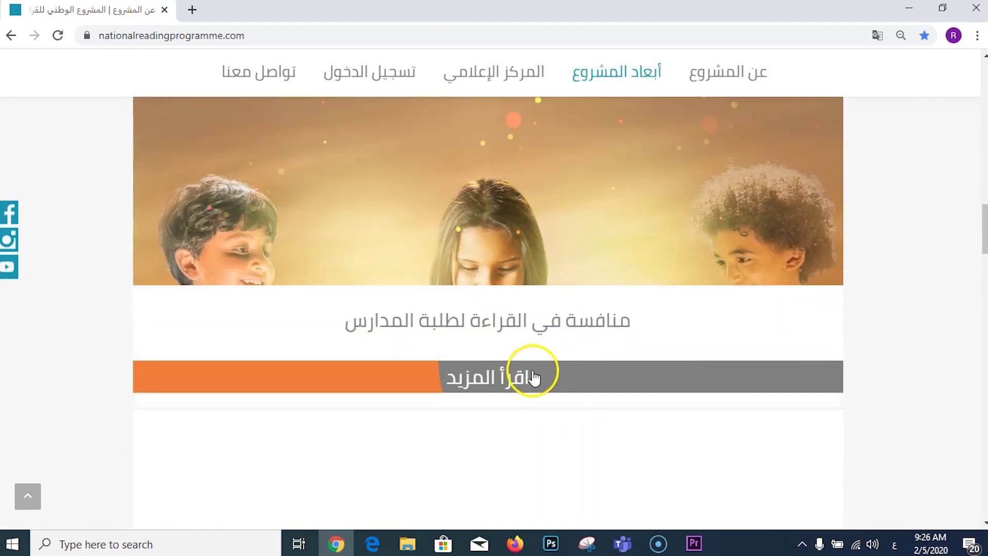
pyautogui.click(486, 383)
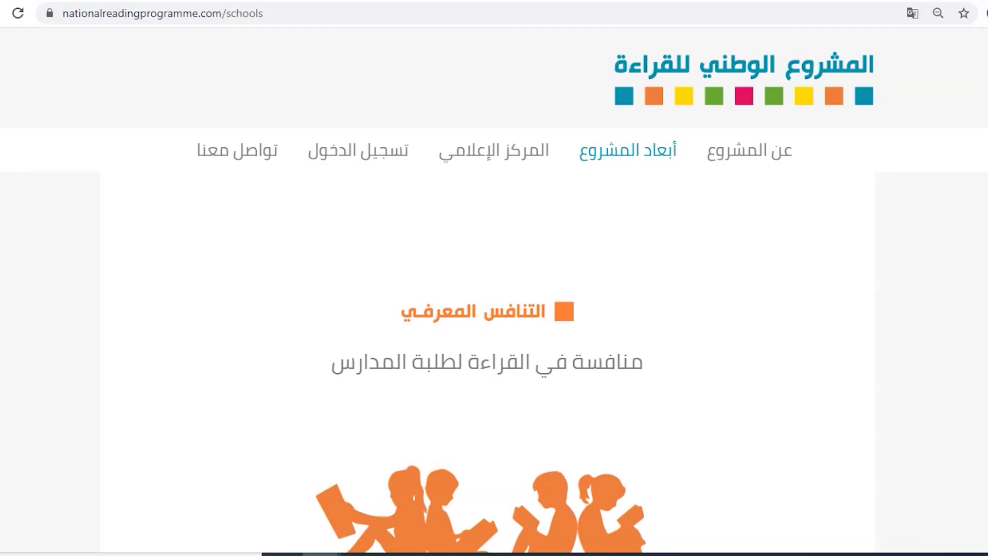
# Go through the competition's stages and prizes and open the school registration form.
pyautogui.scroll(-3, 487, 309)
pyautogui.scroll(-20, 487, 309)
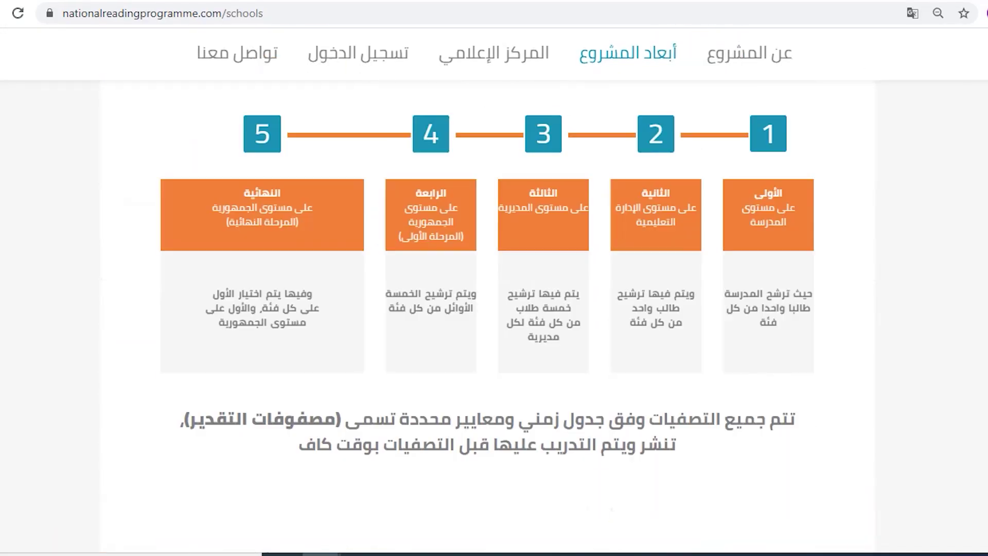
pyautogui.scroll(-10, 669, 311)
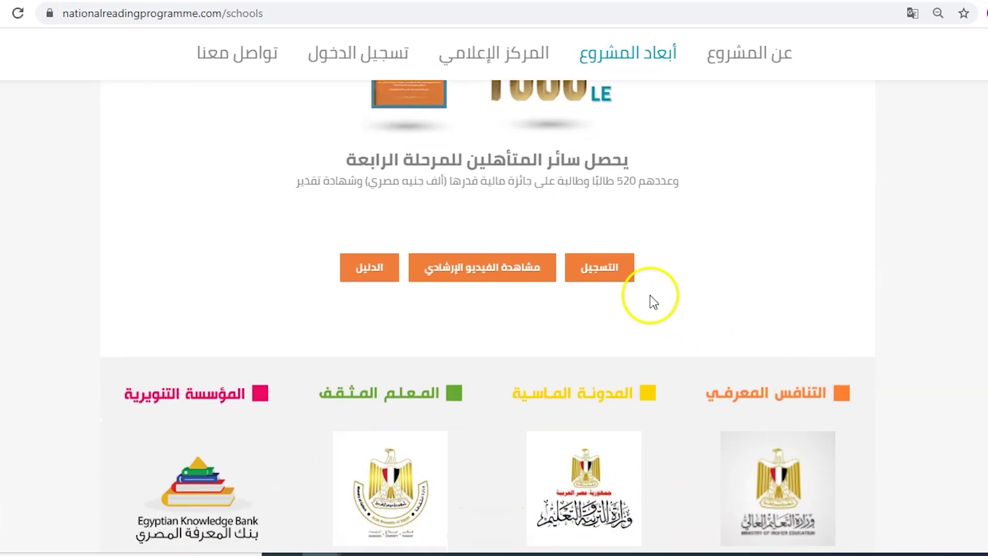
pyautogui.click(615, 277)
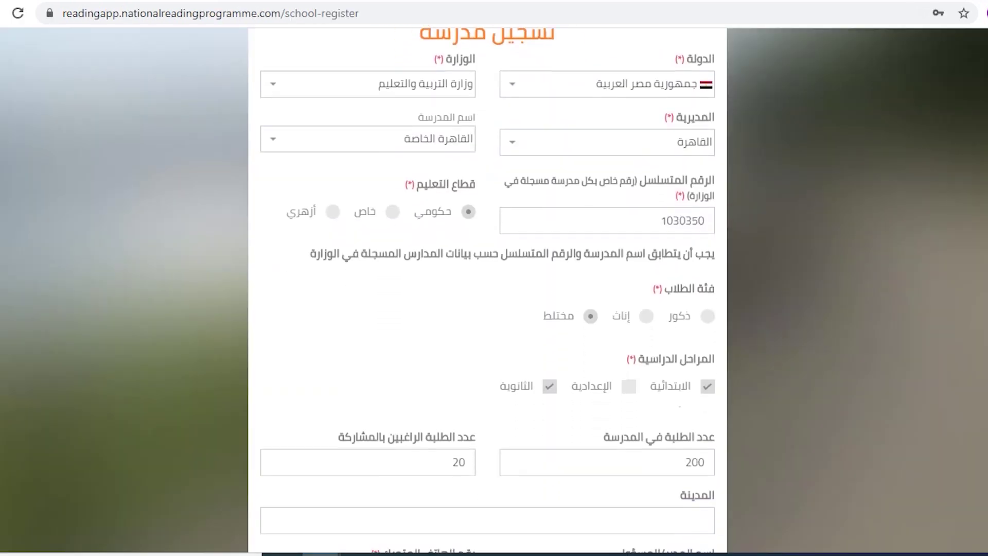
# Confirm the reCAPTCHA check below the filled-in school details and submit the registration form.
pyautogui.scroll(-5, 487, 291)
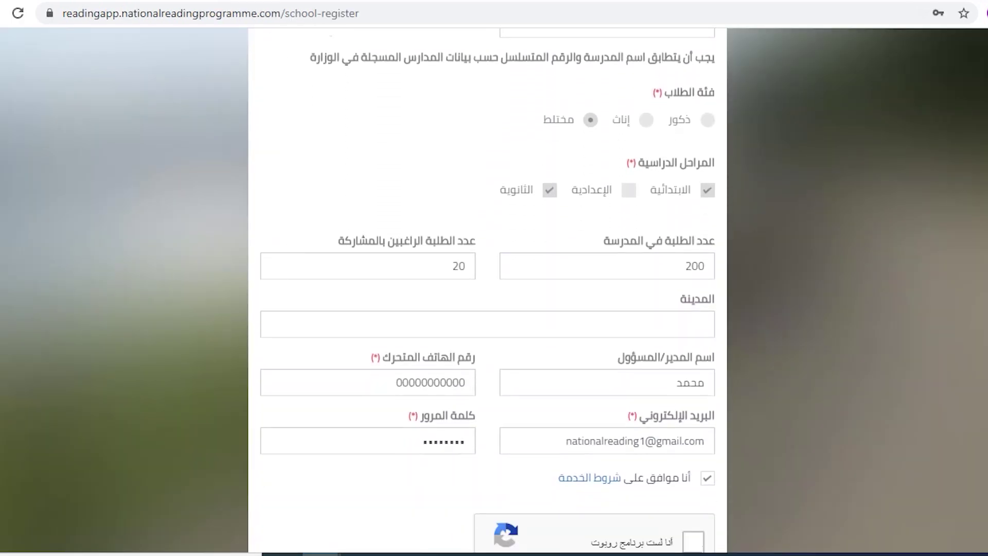
pyautogui.scroll(-2, 488, 291)
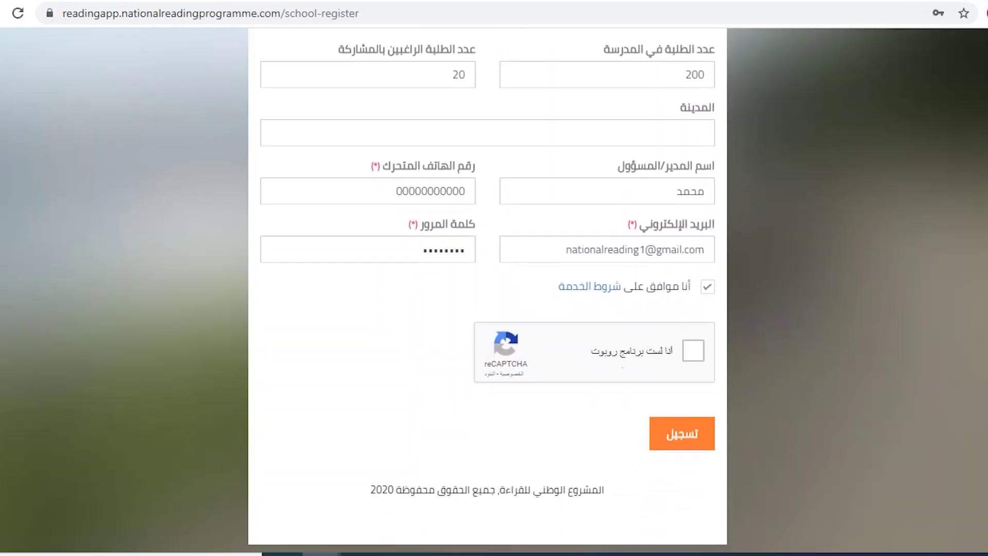
pyautogui.click(680, 426)
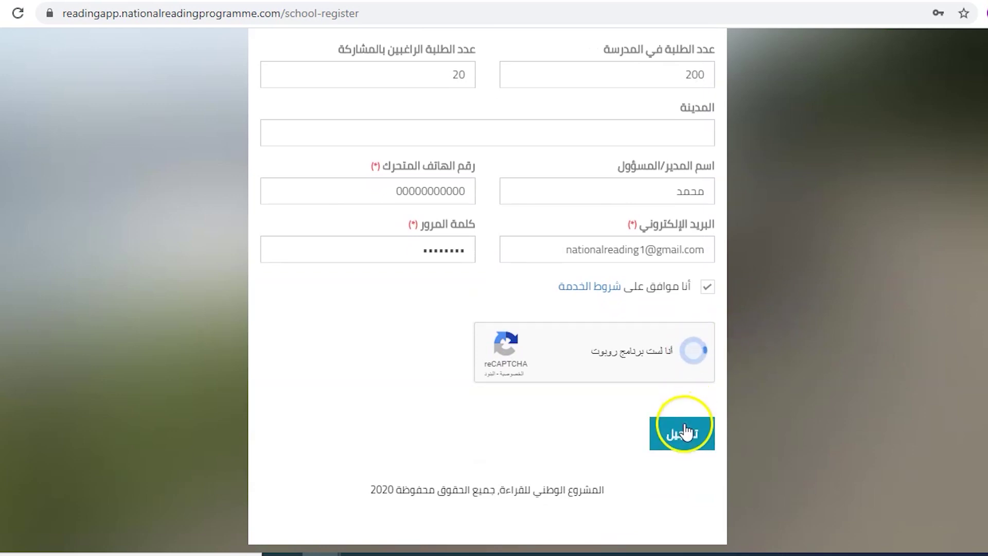
pyautogui.click(648, 427)
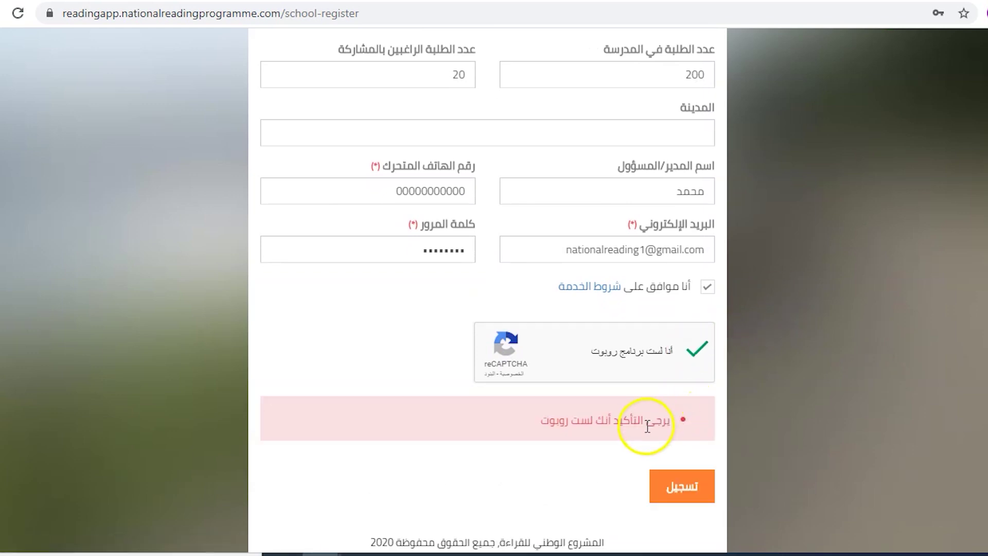
pyautogui.click(682, 472)
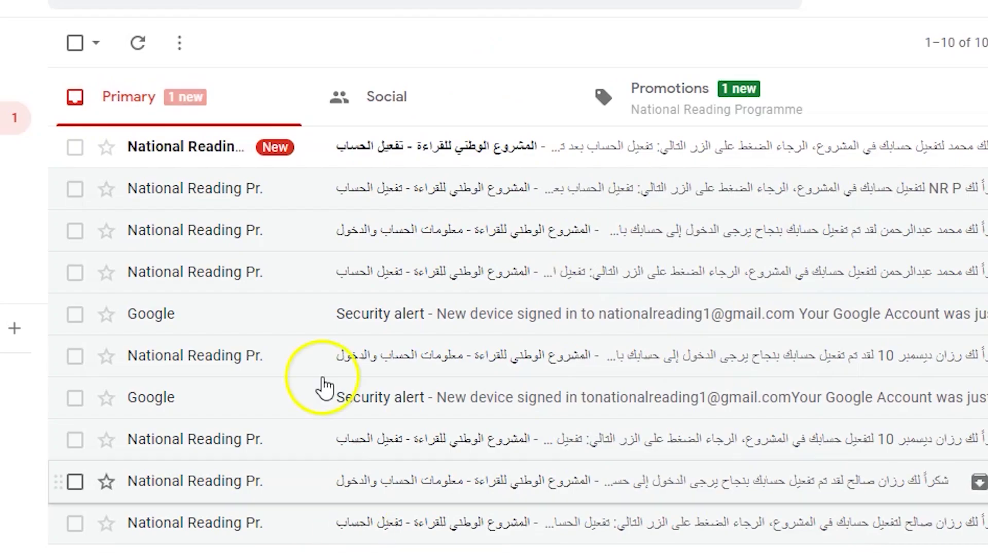
# Activate the account from the newest National Reading Programme activation e-mail and read the e-mail with the account and login information.
pyautogui.click(472, 150)
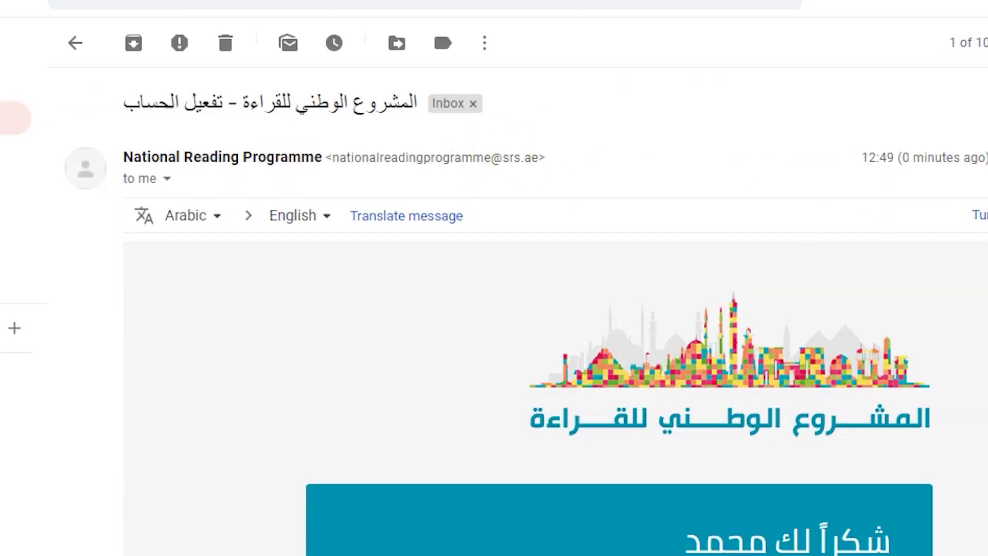
pyautogui.scroll(-5, 520, 312)
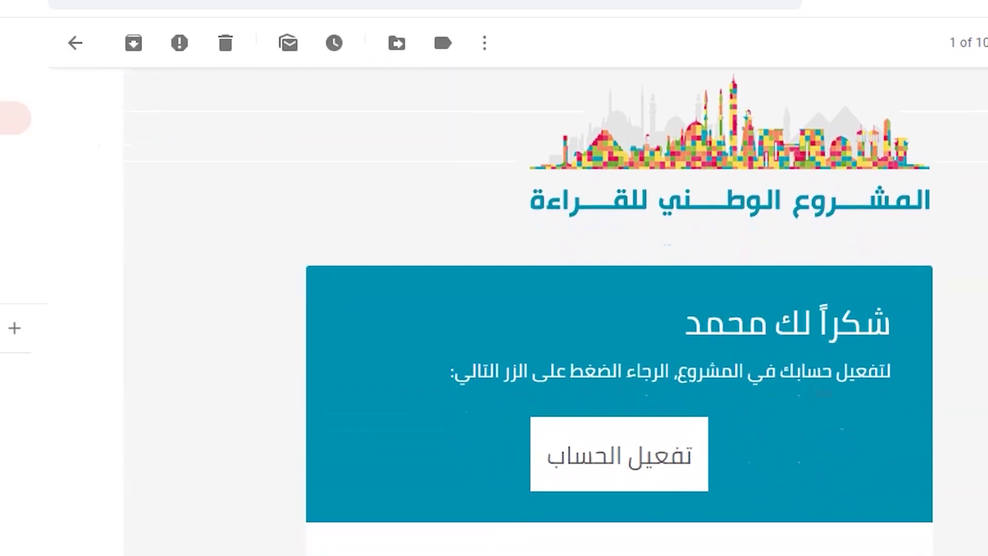
pyautogui.click(16, 118)
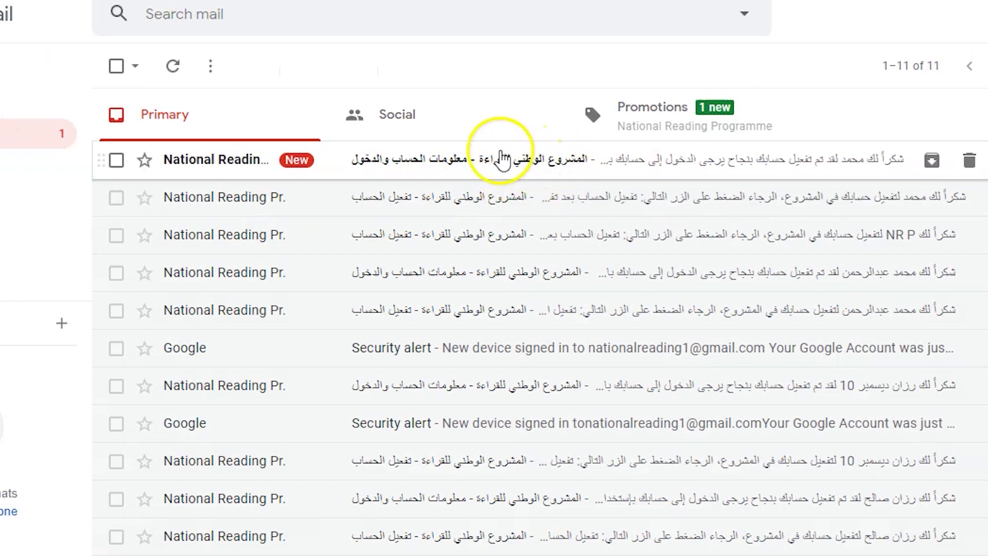
pyautogui.click(421, 160)
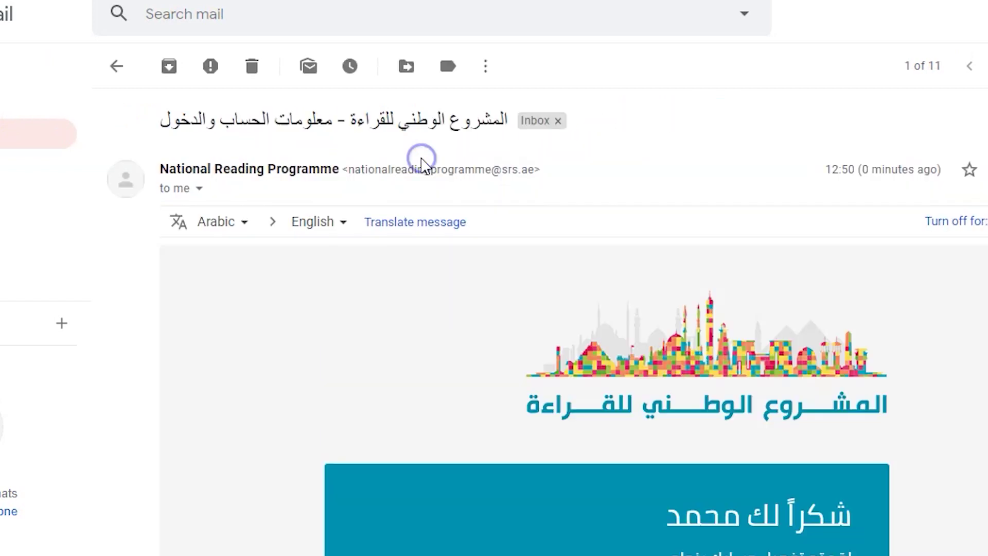
pyautogui.scroll(-8, 466, 273)
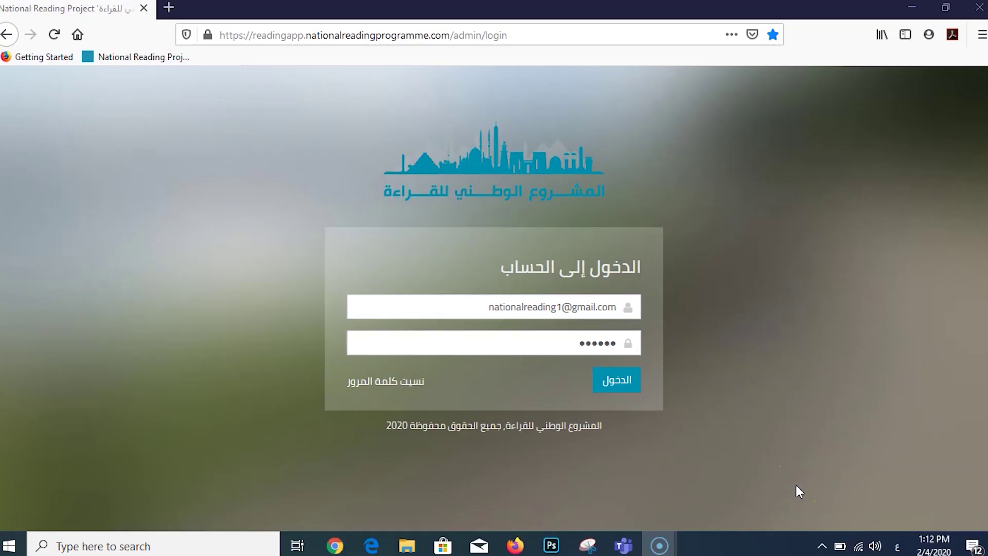
# Sign in to the school's account with the filled-in credentials and update the login saved in the browser.
pyautogui.click(617, 379)
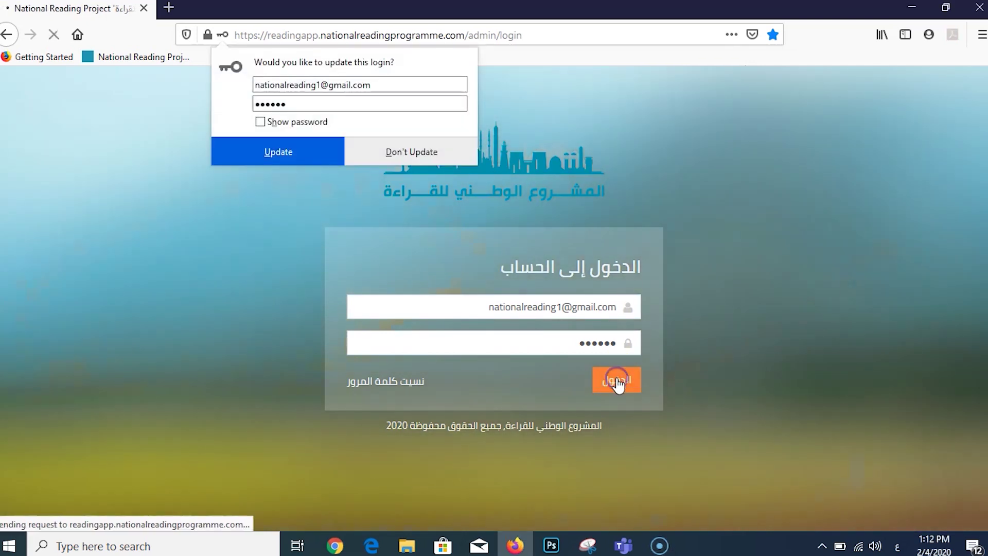
pyautogui.click(276, 152)
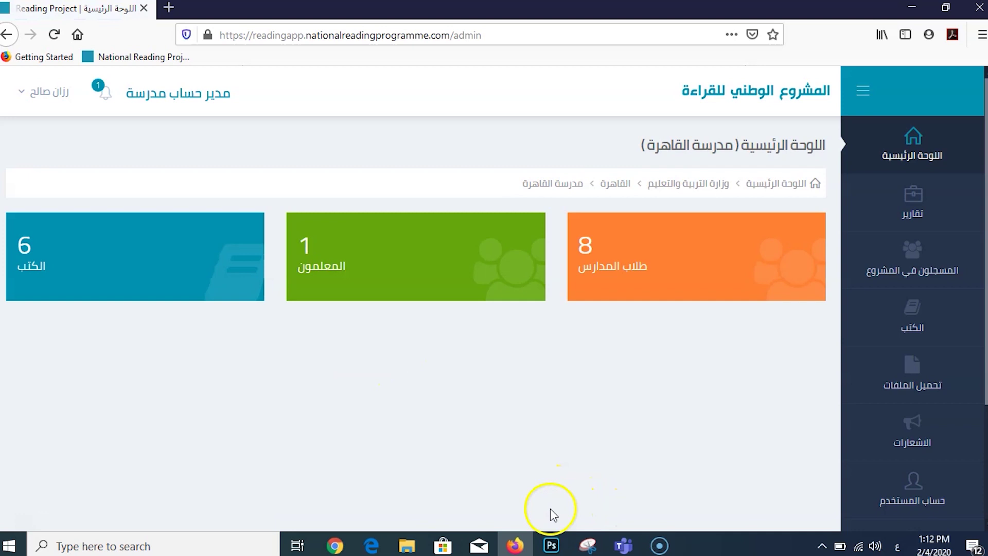
# Open the list of registered school students, start a new student registration and look over the form's fields.
pyautogui.moveTo(916, 262)
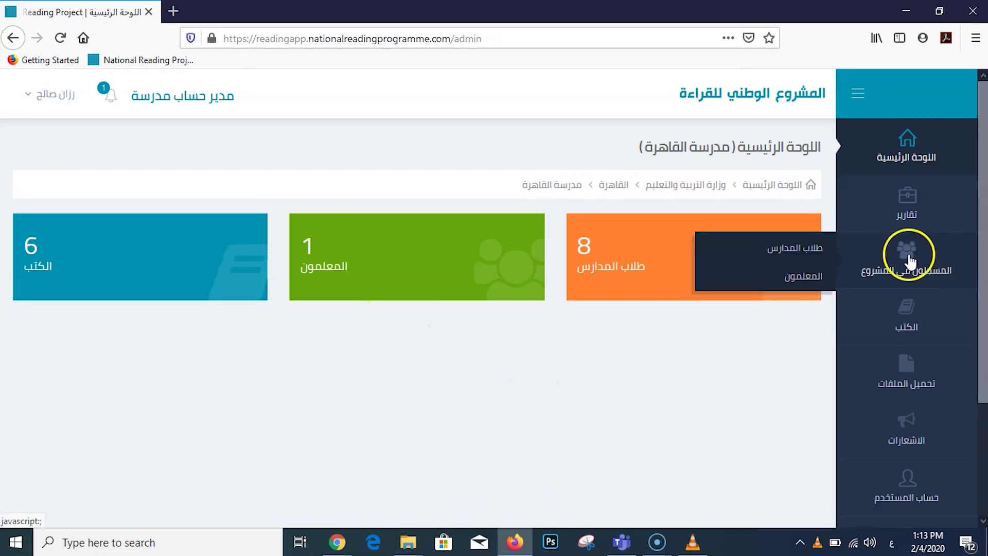
pyautogui.click(811, 252)
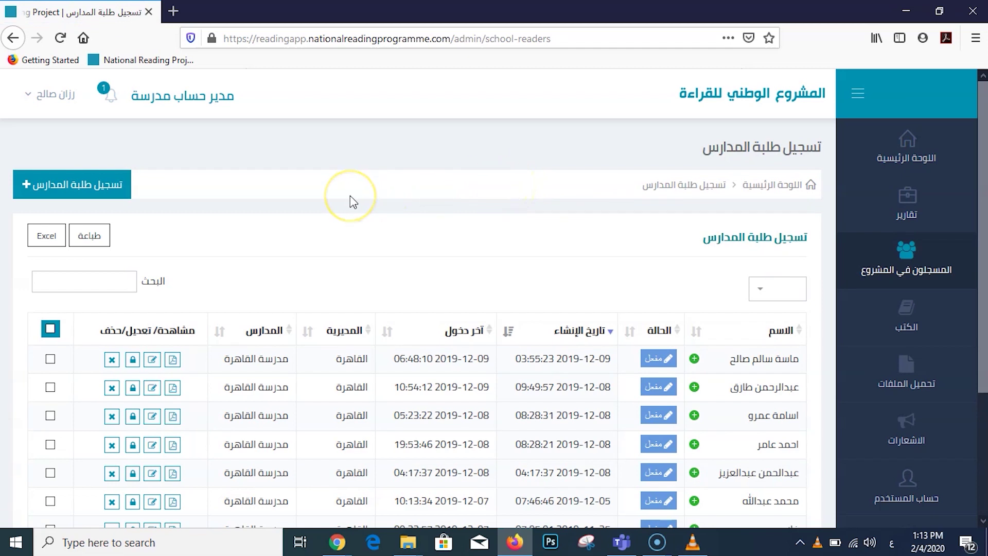
pyautogui.scroll(-3, 350, 195)
pyautogui.scroll(3, 254, 176)
pyautogui.click(74, 180)
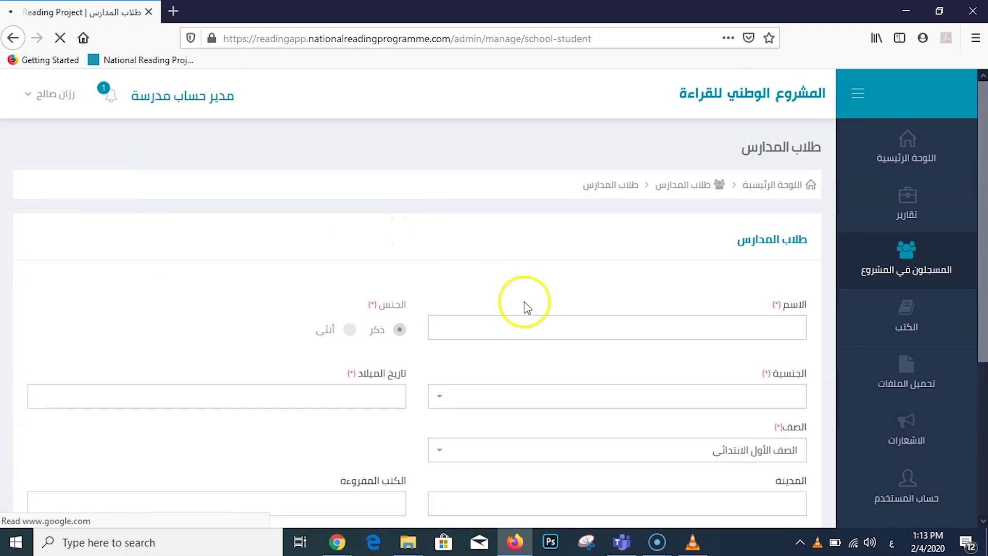
pyautogui.scroll(-5, 523, 309)
pyautogui.click(782, 448)
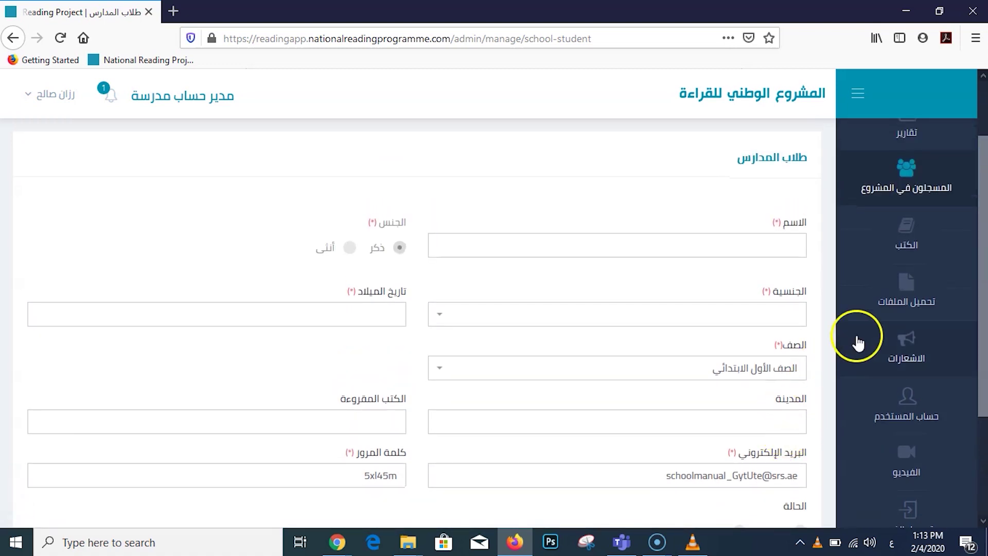
# Show the file upload options for registering school students.
pyautogui.moveTo(930, 294)
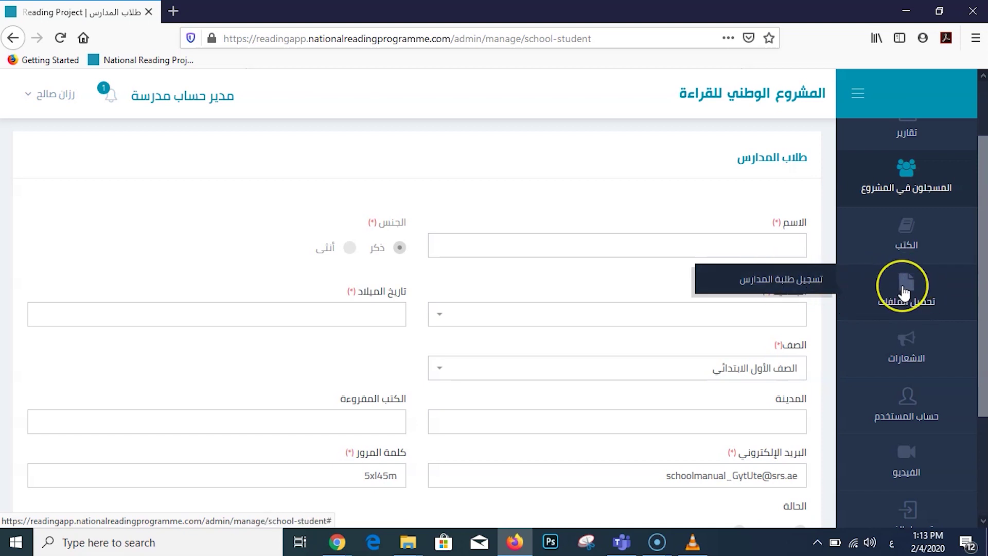
pyautogui.click(942, 297)
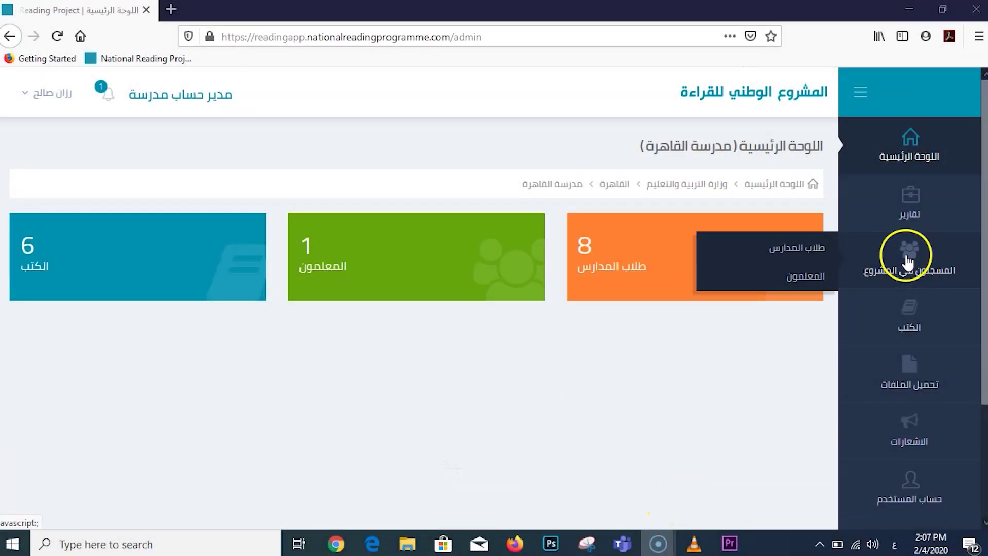
# Open the list of registered school students and view the first student's record in edit mode.
pyautogui.click(813, 250)
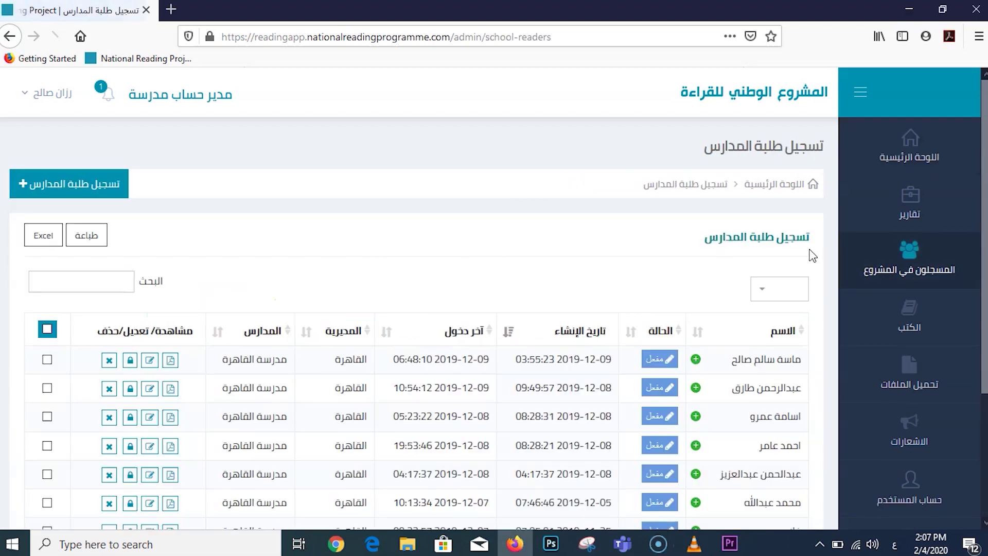
pyautogui.scroll(-3, 811, 255)
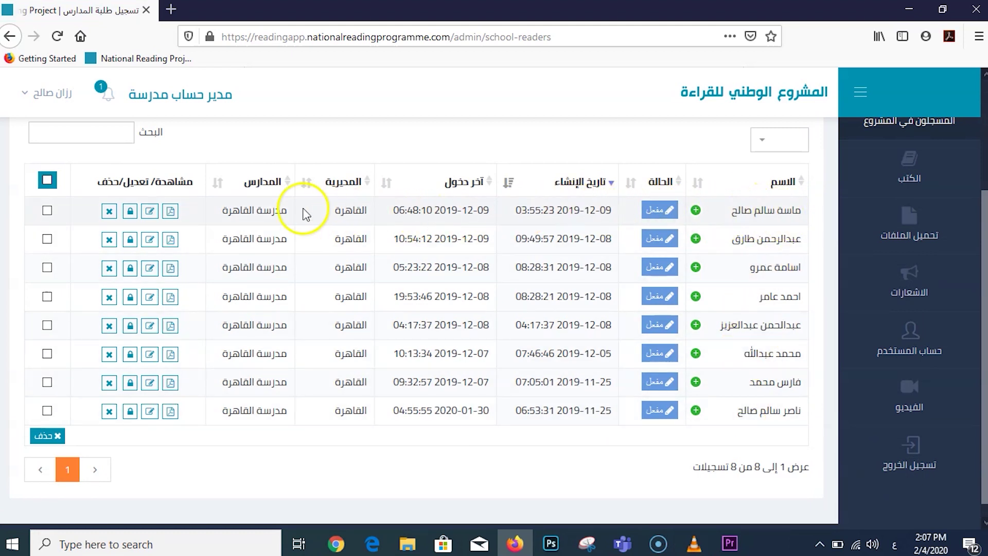
pyautogui.click(150, 212)
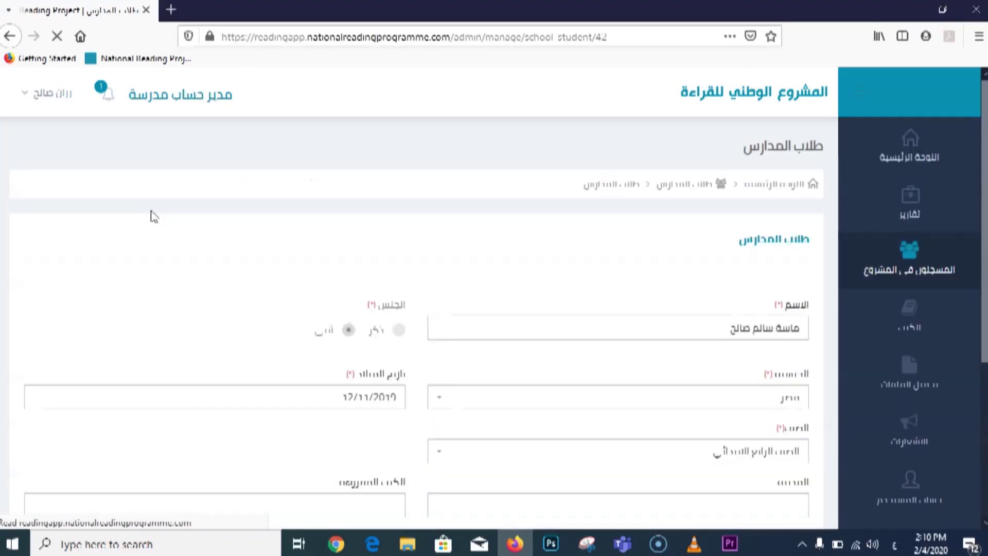
pyautogui.scroll(-3, 519, 320)
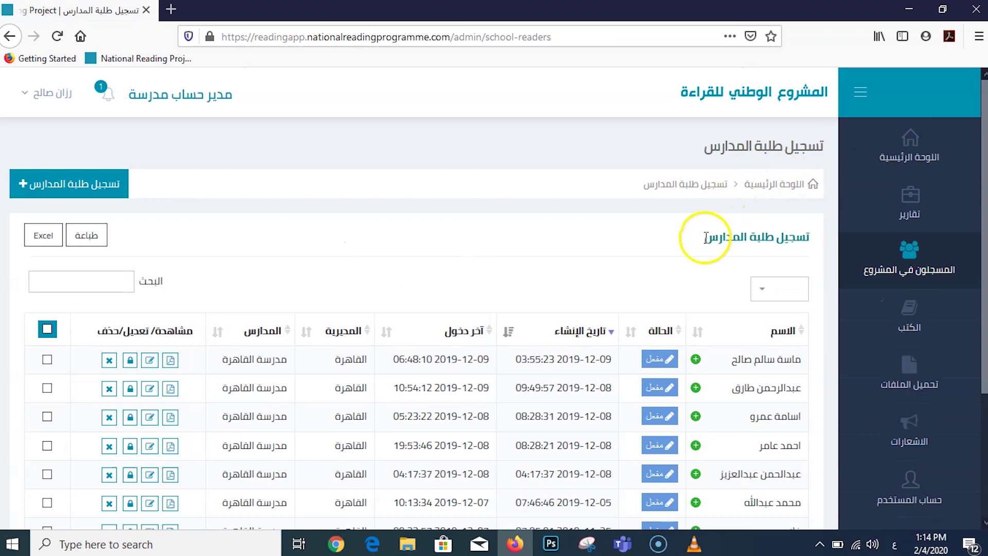
# Open a student's PDF record from the student list and examine its book details and summaries.
pyautogui.scroll(-3, 704, 242)
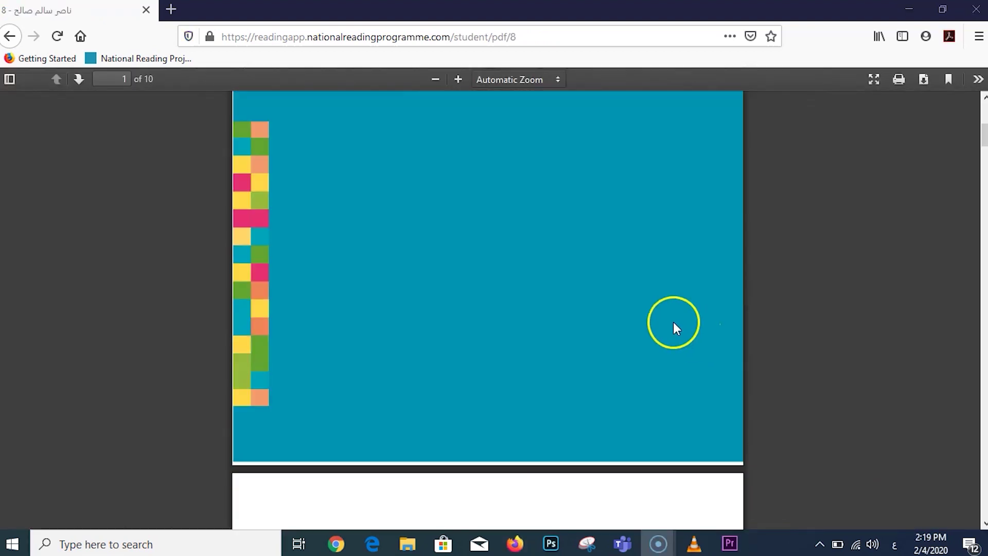
pyautogui.scroll(-20, 672, 321)
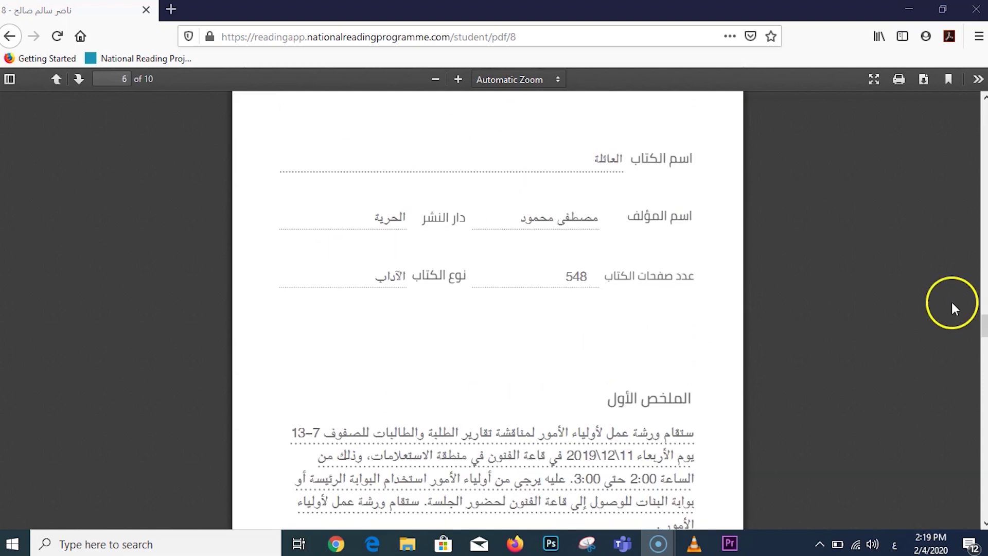
pyautogui.moveTo(984, 355); pyautogui.dragTo(982, 437)
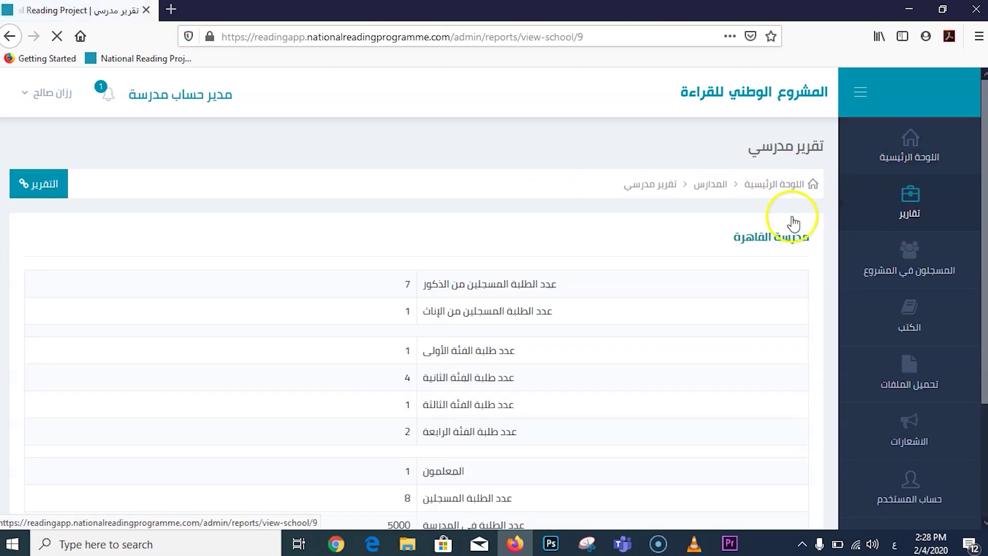
# Review the figures in the school report, and open the books report showing how many books each participant has read.
pyautogui.scroll(-2, 453, 309)
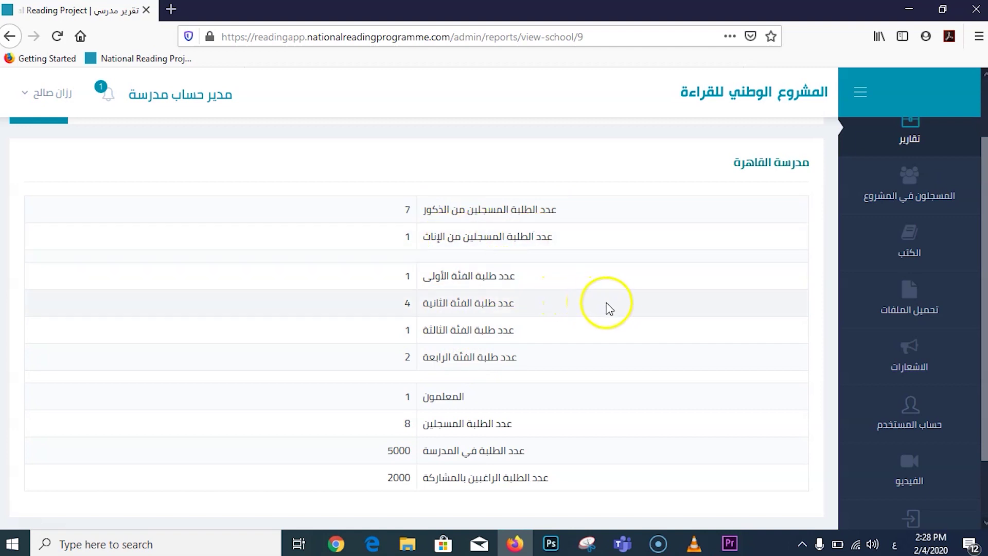
pyautogui.moveTo(845, 257)
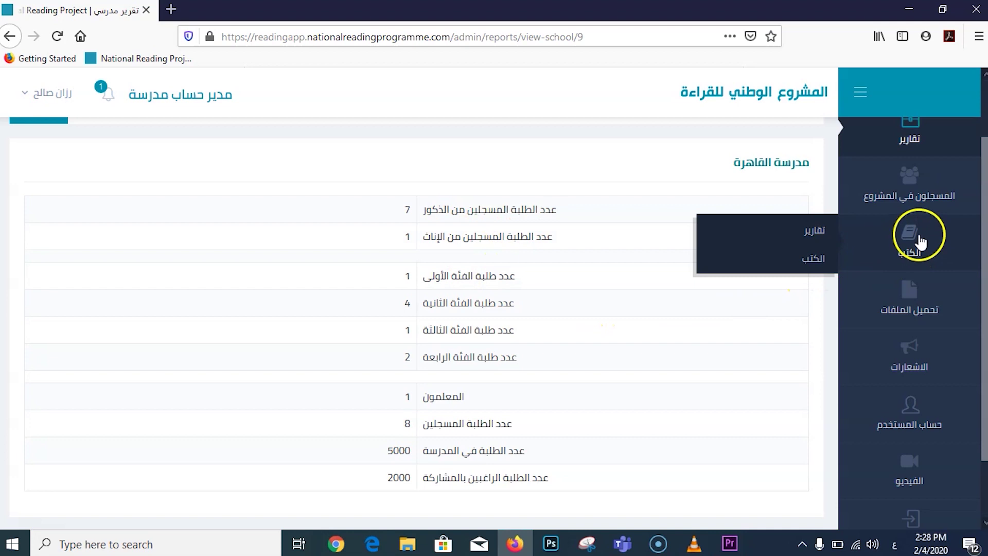
pyautogui.click(809, 233)
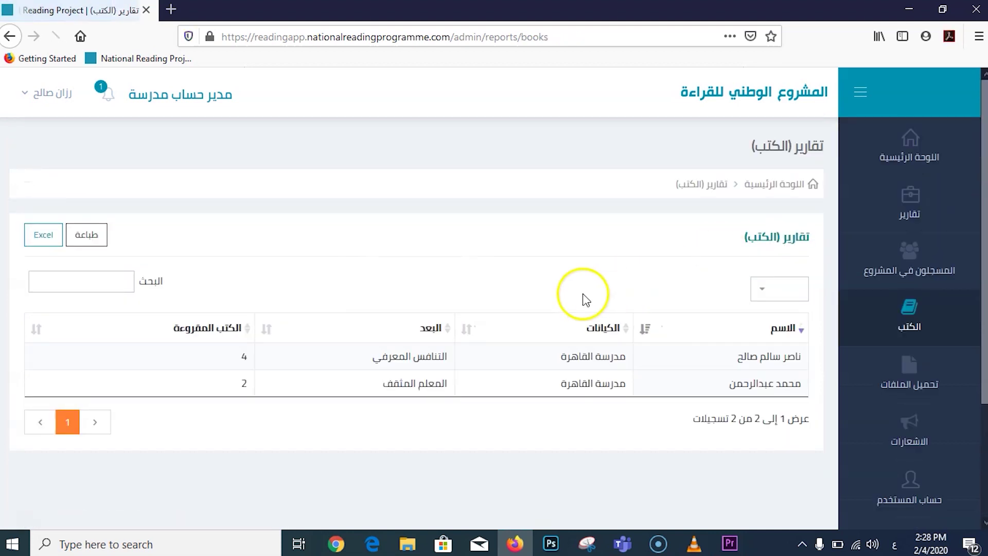
pyautogui.scroll(-2, 530, 280)
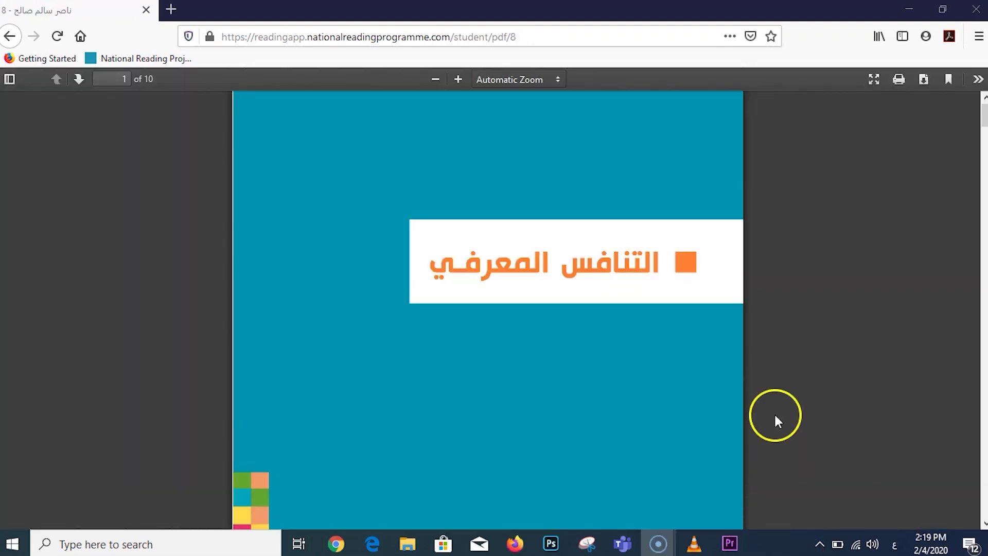
# Page through the student's التنافس المعرفي PDF record, viewing its book information and summary pages.
pyautogui.scroll(-10, 694, 332)
pyautogui.scroll(-15, 673, 322)
pyautogui.scroll(-15, 676, 328)
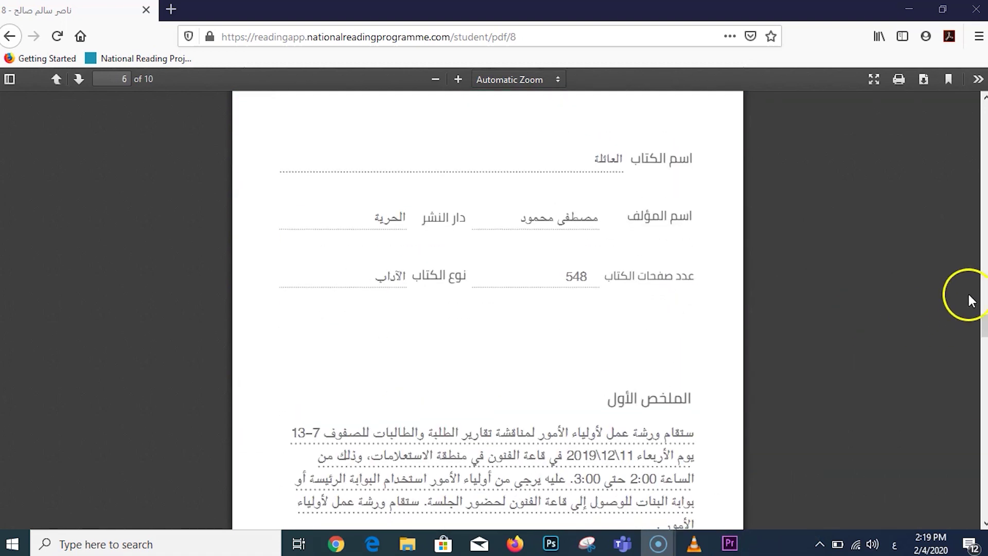
pyautogui.moveTo(982, 325); pyautogui.dragTo(977, 485)
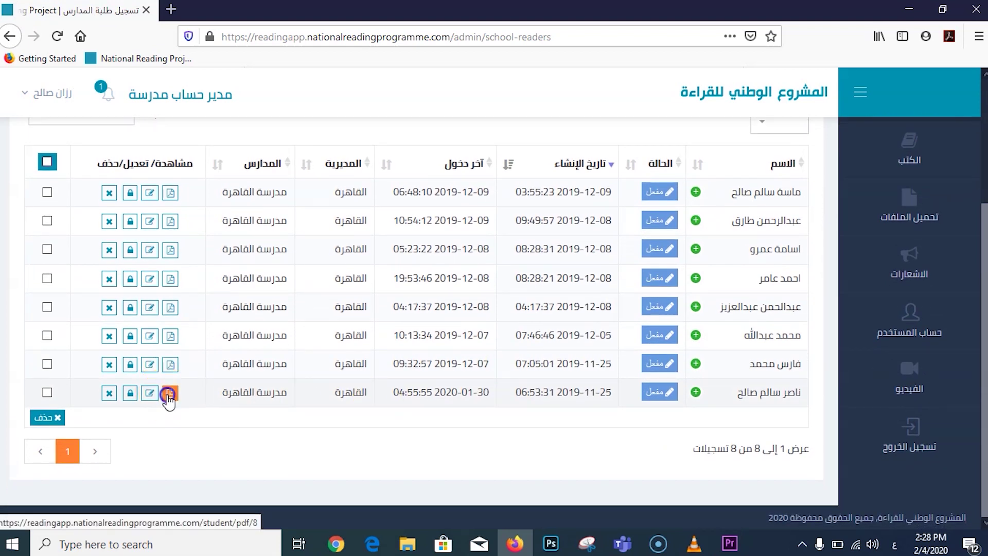
# Open the الكتب list of all books and look through the titles, authors and reading completion dates.
pyautogui.moveTo(917, 165)
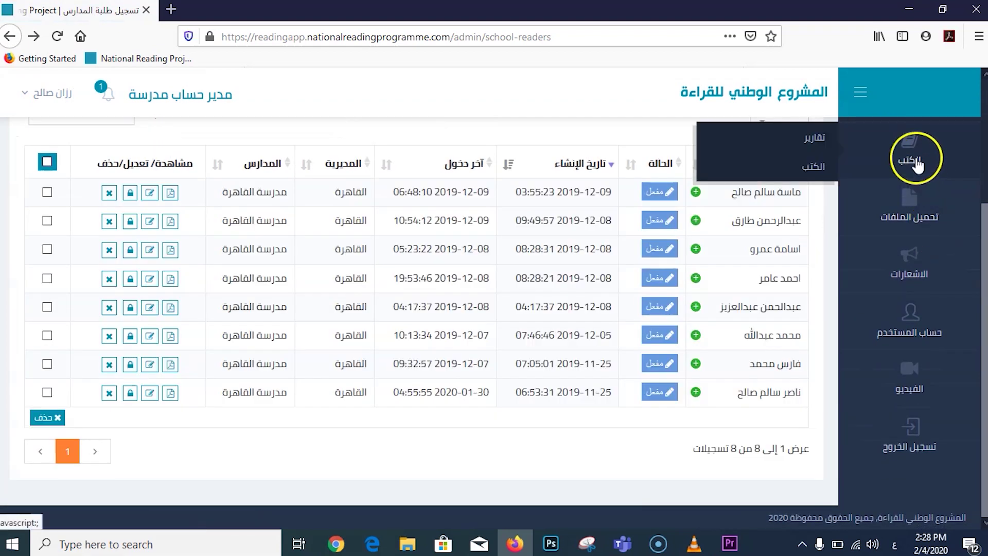
pyautogui.click(823, 166)
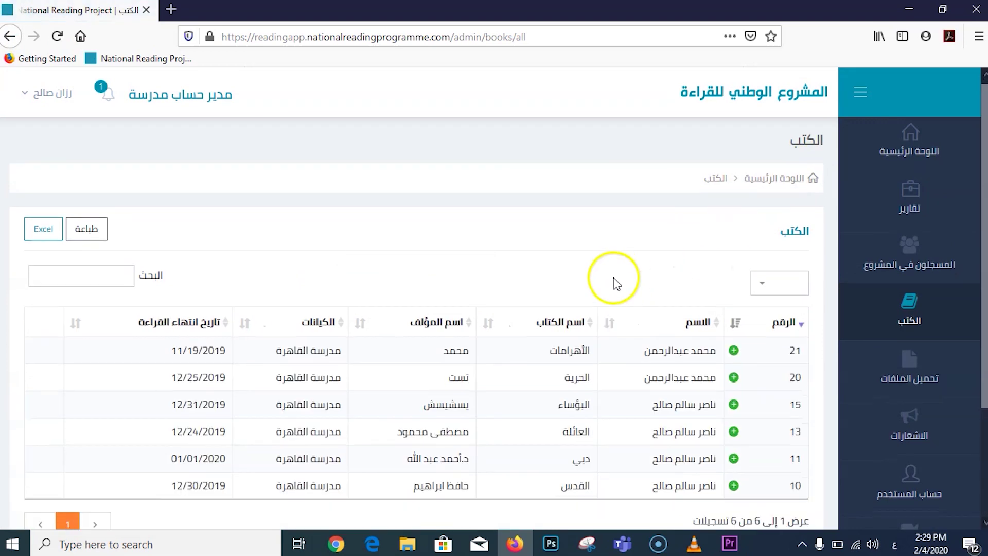
pyautogui.scroll(-2, 616, 283)
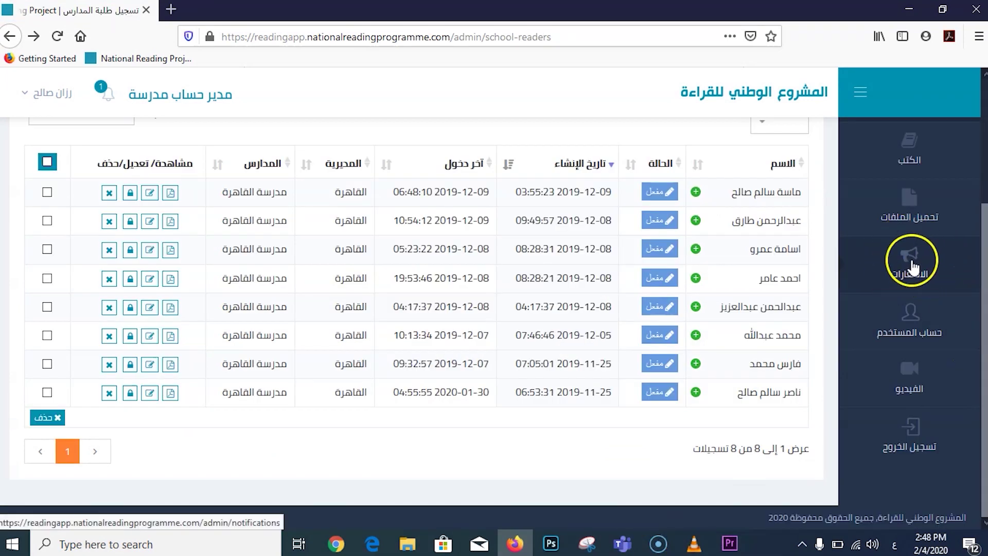
# View the الاشعارات notifications page, and open the حساب المستخدم user account page to review the account and school details.
pyautogui.click(913, 268)
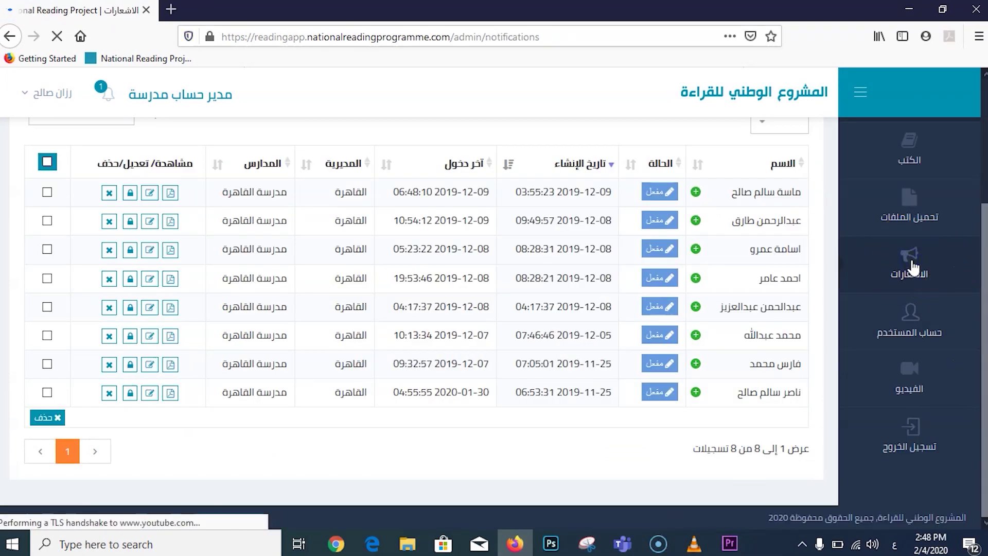
pyautogui.moveTo(904, 363)
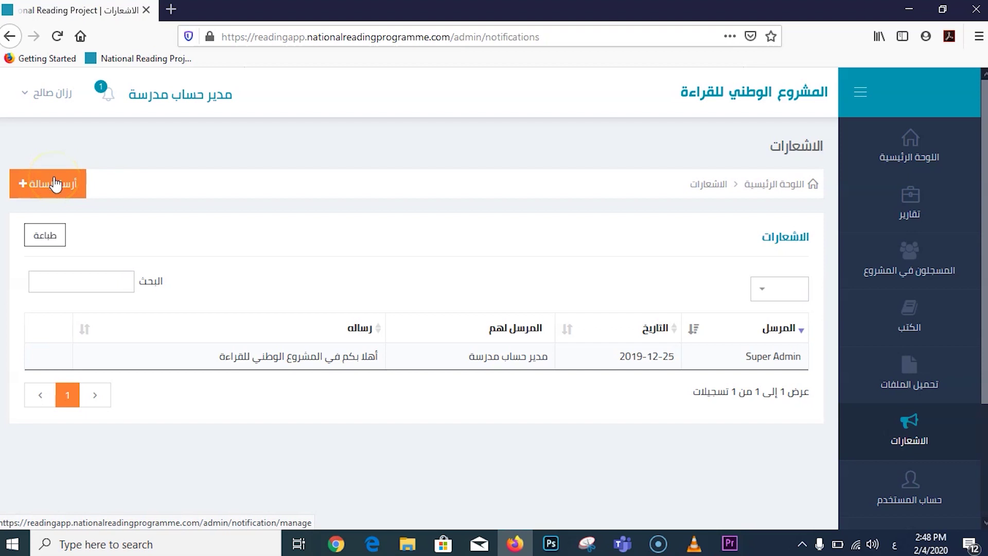
pyautogui.click(906, 496)
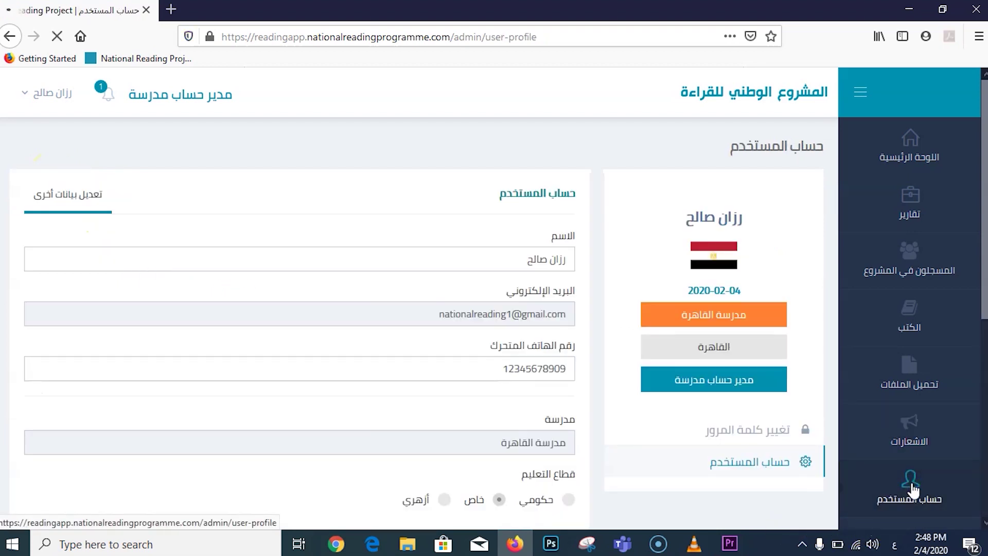
pyautogui.scroll(-3, 534, 344)
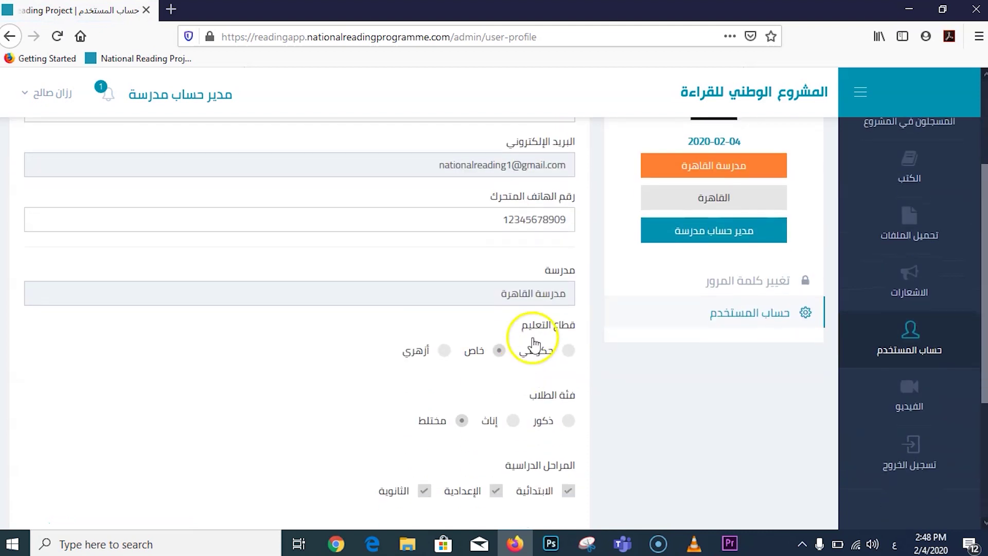
pyautogui.scroll(-3, 516, 363)
pyautogui.scroll(2, 516, 368)
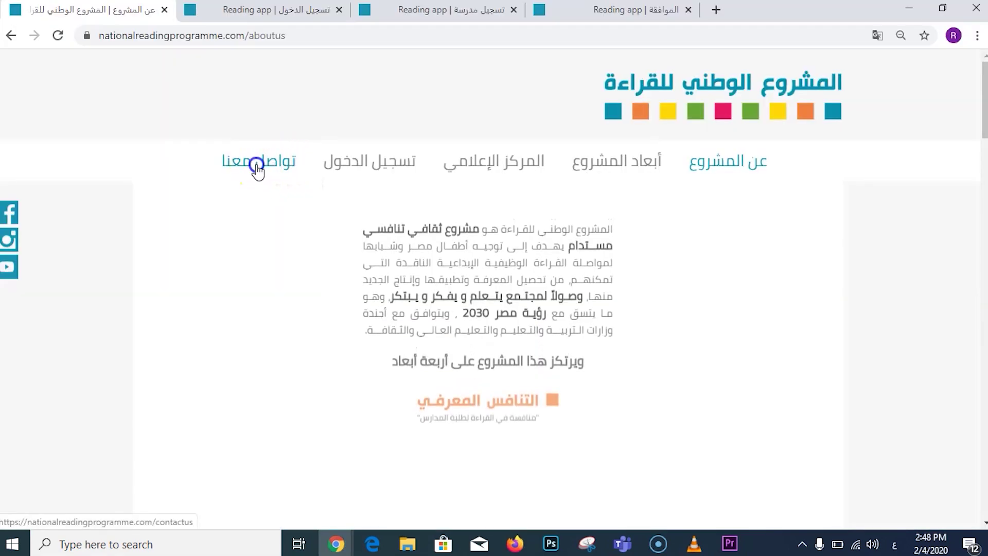
# Open the تواصل معنا contact page on the programme's public website in Chrome and view its message form.
pyautogui.click(259, 169)
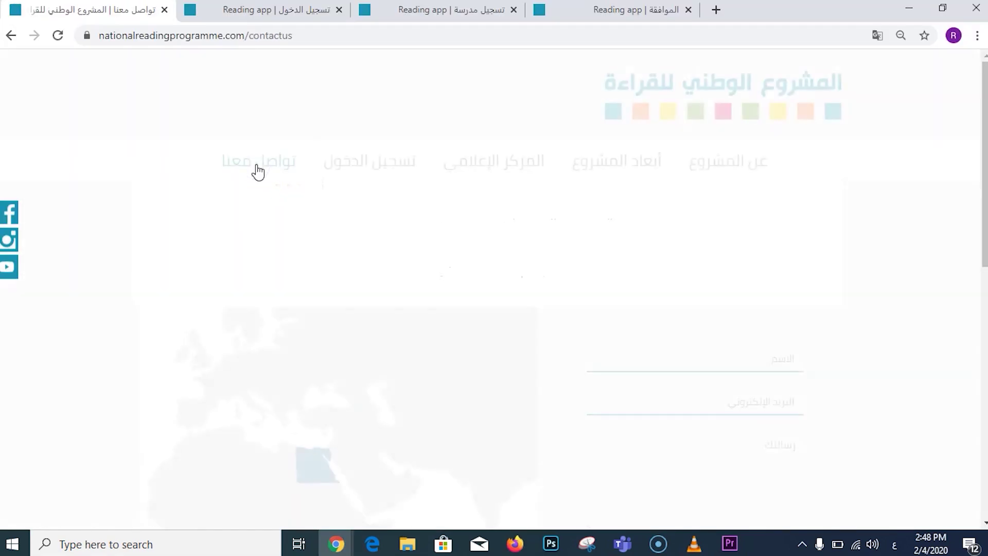
pyautogui.scroll(-1, 560, 337)
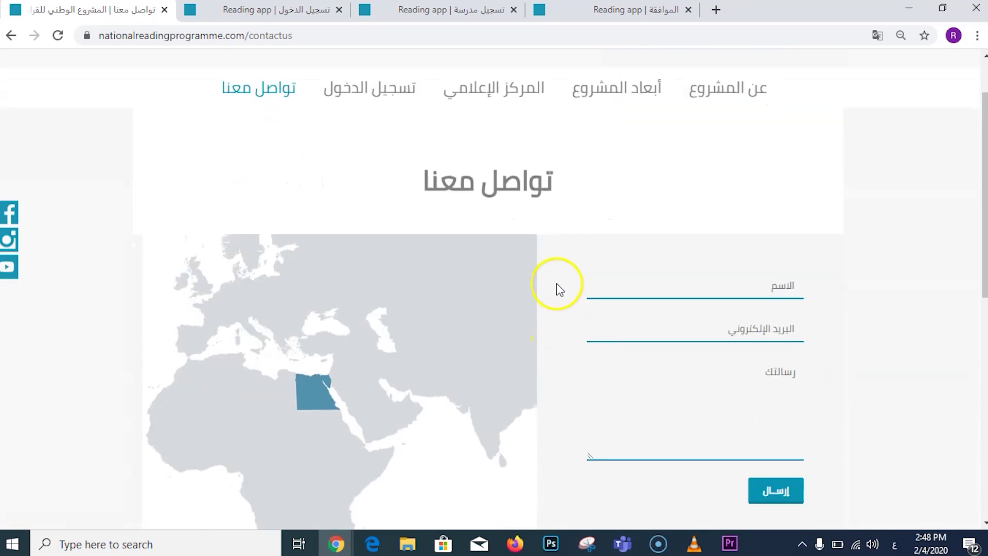